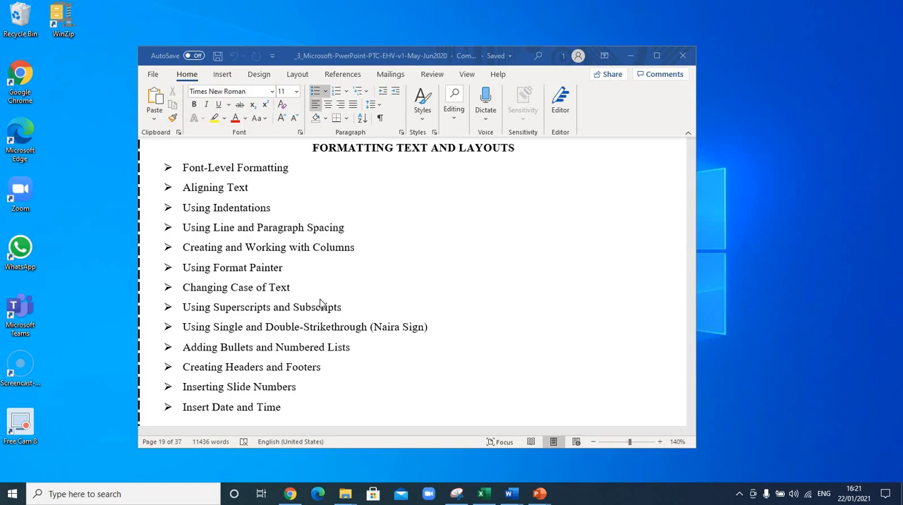
Step: Review the outline topics on superscripts and subscripts and on single and double strikethrough for the Naira sign
{"action": "left_click", "coordinate": [330, 304]}
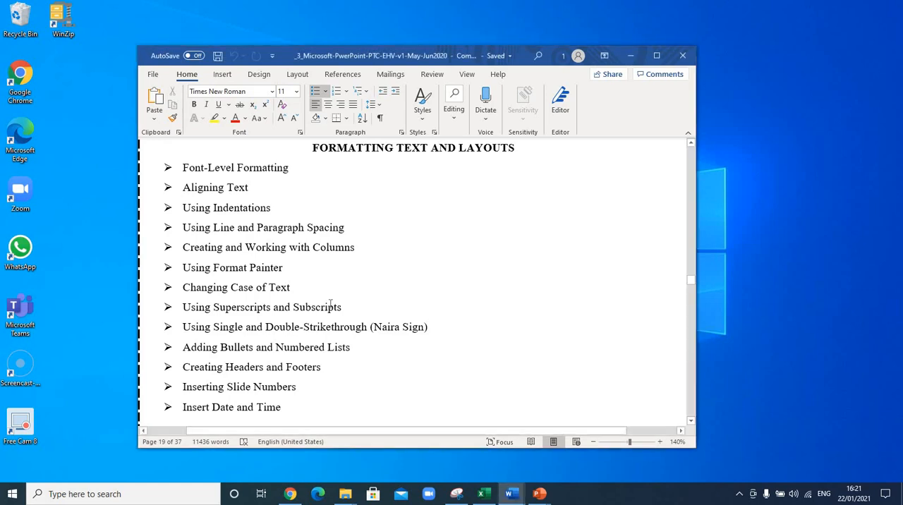
{"action": "left_click_drag", "start_coordinate": [182, 307], "coordinate": [345, 313]}
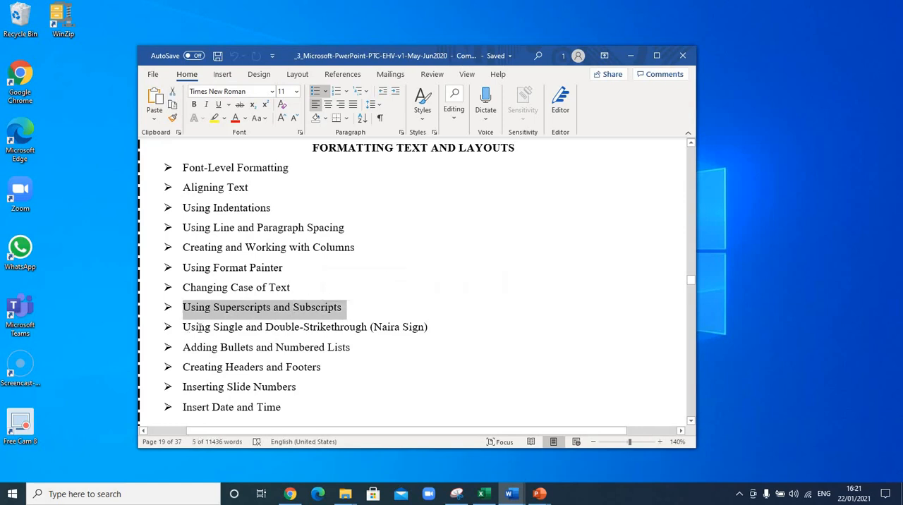
{"action": "left_click_drag", "start_coordinate": [182, 327], "coordinate": [233, 327]}
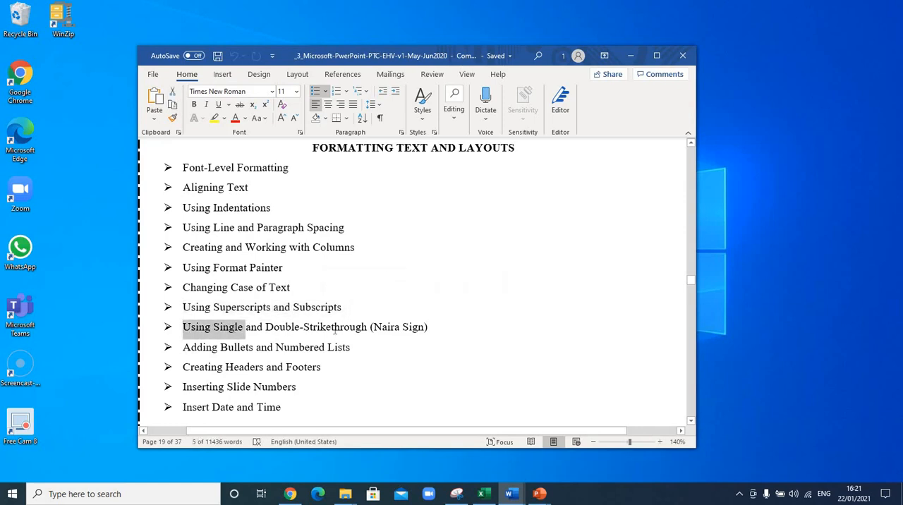
{"action": "left_click_drag", "start_coordinate": [335, 330], "coordinate": [337, 335]}
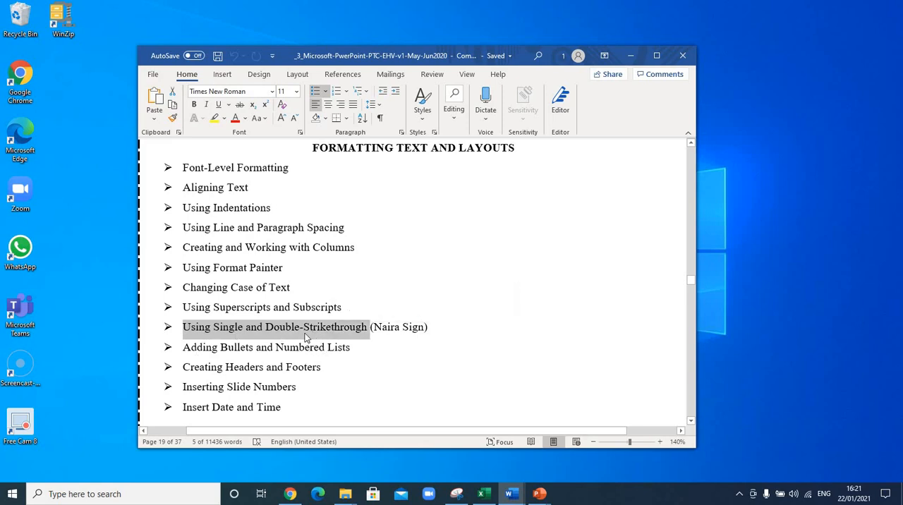
{"action": "left_click", "coordinate": [495, 334]}
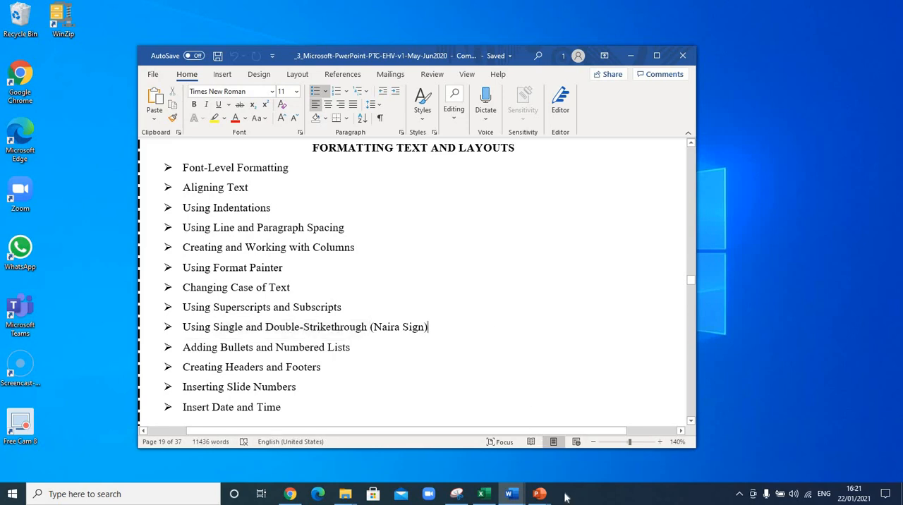
Step: Switch to the PowerPoint presentation and reposition its window so the Word outline's title bar stays reachable behind it
{"action": "mouse_move", "coordinate": [536, 495]}
{"action": "left_click", "coordinate": [644, 460]}
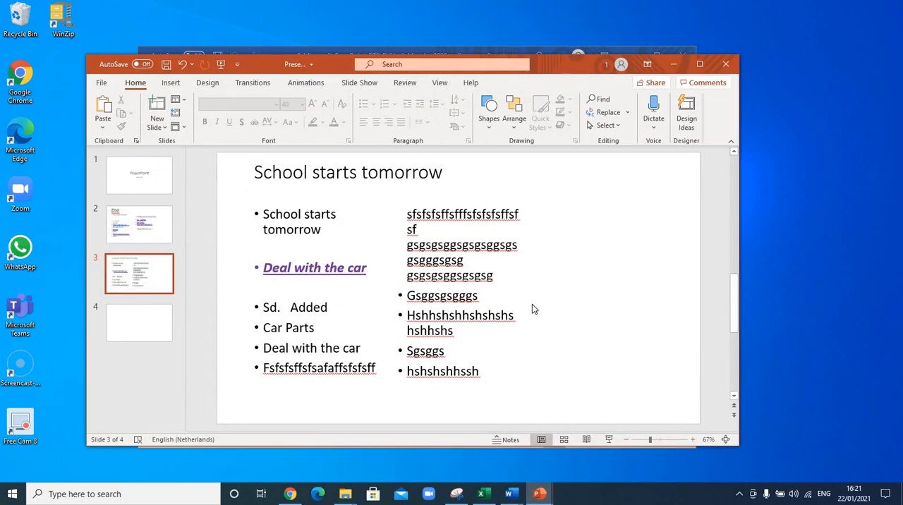
{"action": "left_click_drag", "start_coordinate": [558, 65], "coordinate": [551, 85]}
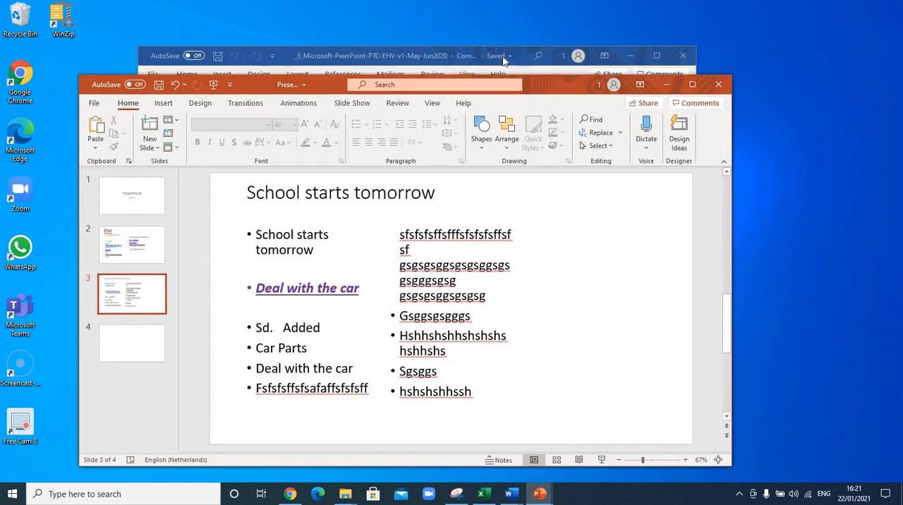
{"action": "left_click", "coordinate": [503, 58]}
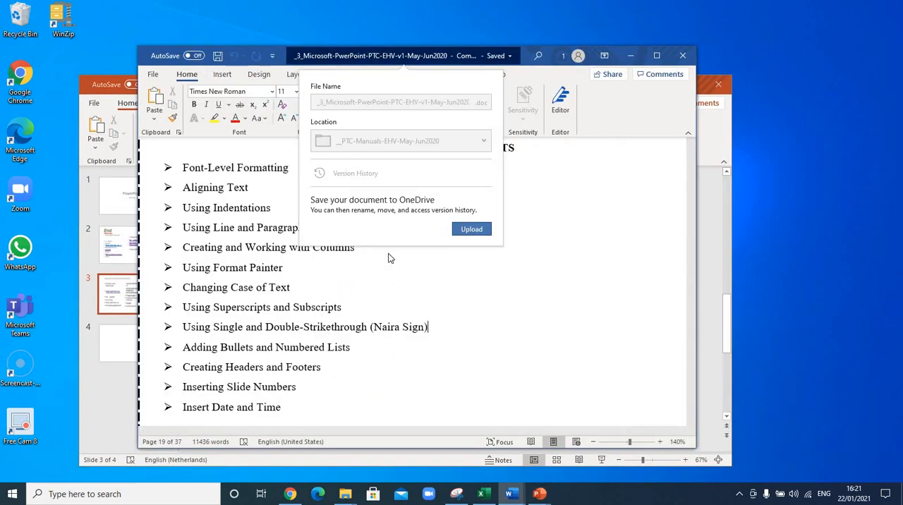
{"action": "left_click", "coordinate": [707, 260]}
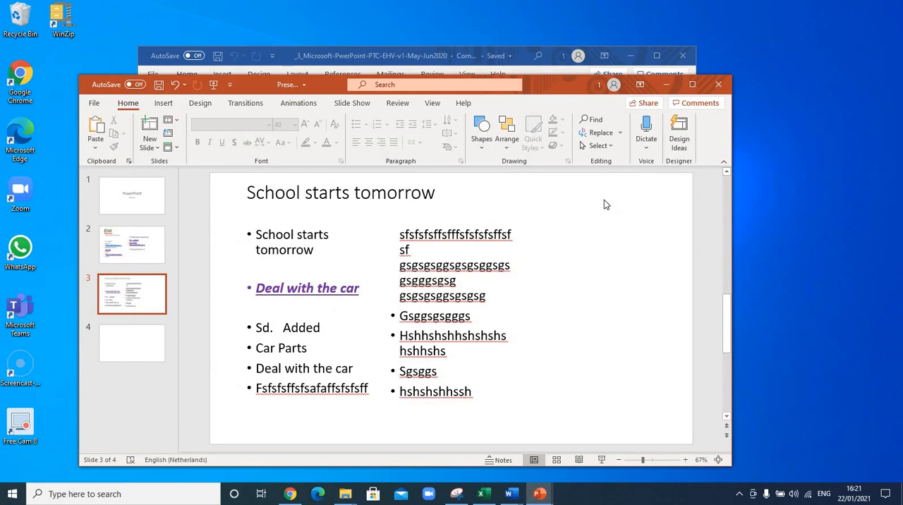
{"action": "left_click_drag", "start_coordinate": [562, 81], "coordinate": [564, 72]}
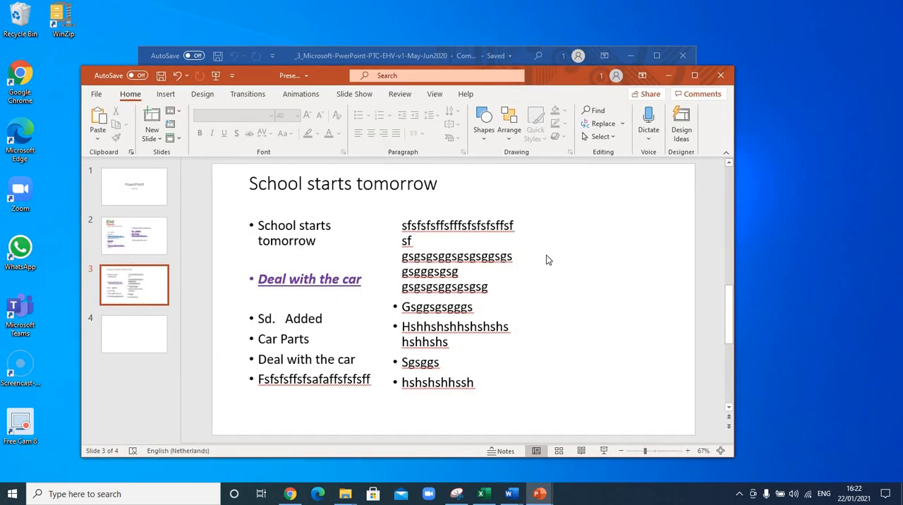
Step: Add two bullets reading 105 at the end of slide 2's first list and extend that text box downward
{"action": "left_click", "coordinate": [138, 248]}
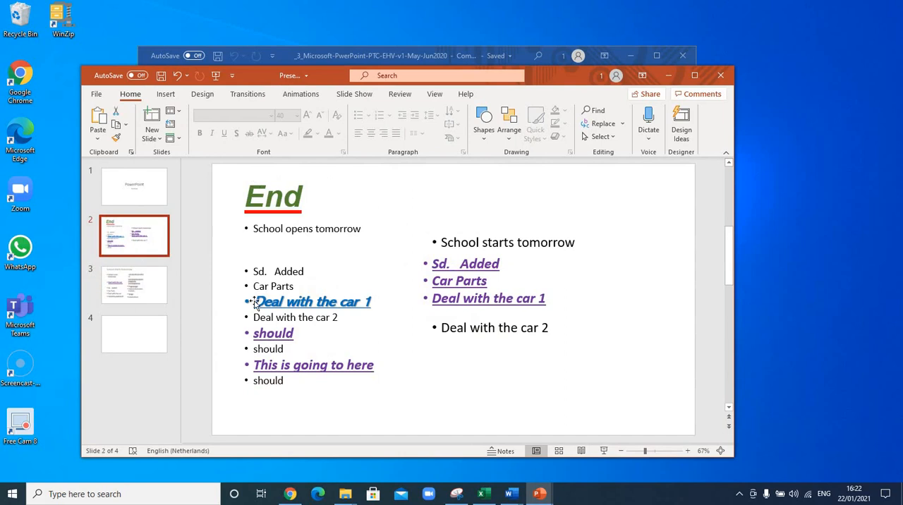
{"action": "left_click", "coordinate": [335, 388]}
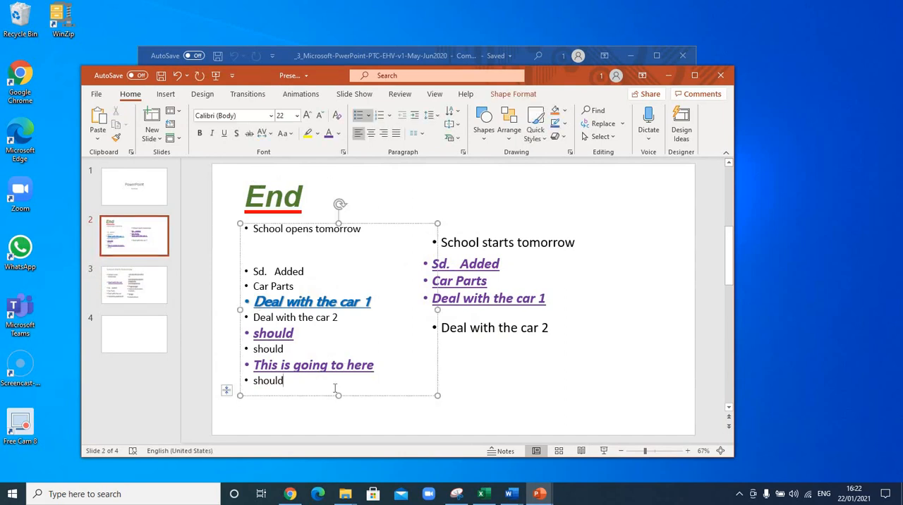
{"action": "key", "text": "Return"}
{"action": "type", "text": "105"}
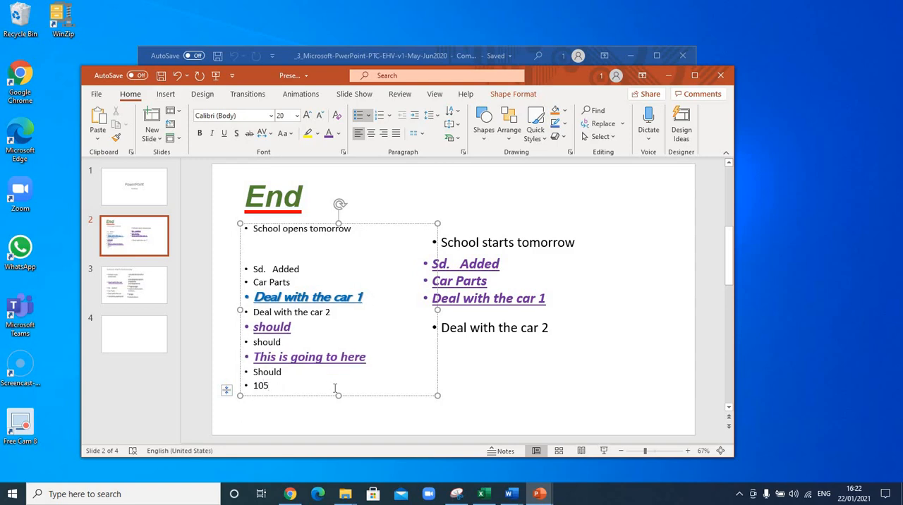
{"action": "key", "text": "Return"}
{"action": "type", "text": "105"}
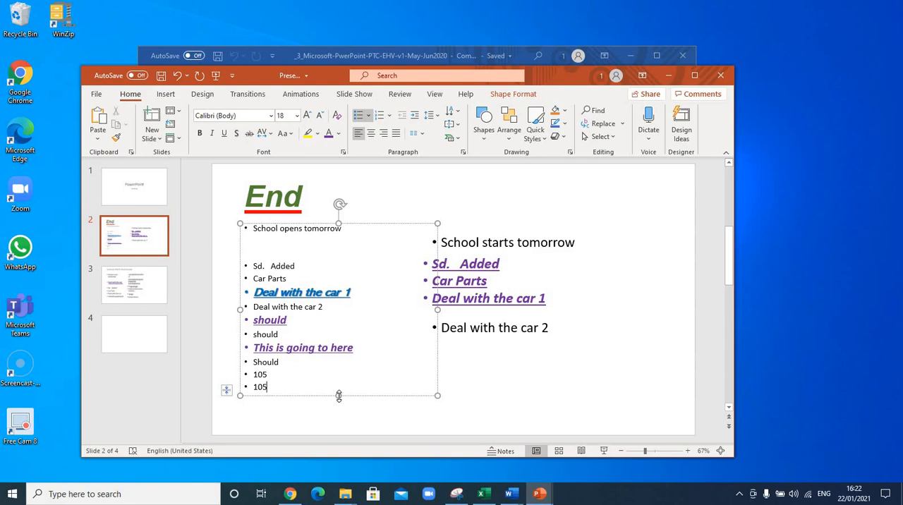
{"action": "left_click_drag", "start_coordinate": [338, 396], "coordinate": [338, 413]}
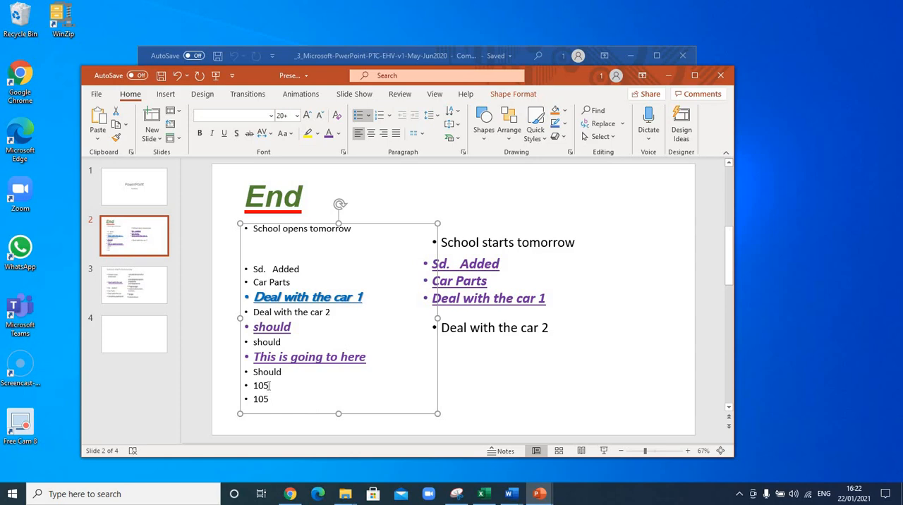
Step: Format the 5 in the first 105 bullet as superscript
{"action": "left_click_drag", "start_coordinate": [269, 386], "coordinate": [266, 390]}
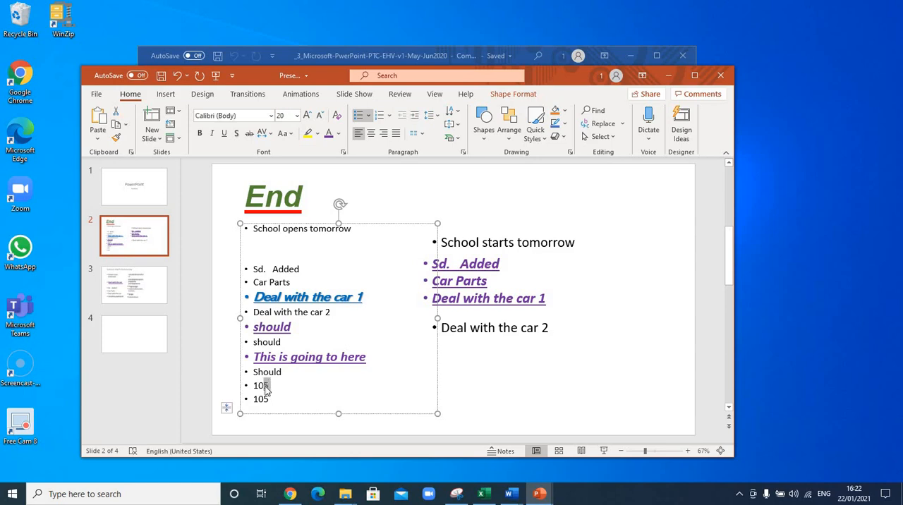
{"action": "left_click", "coordinate": [270, 398]}
{"action": "double_click", "coordinate": [266, 400]}
{"action": "left_click", "coordinate": [279, 403]}
{"action": "left_click_drag", "start_coordinate": [270, 387], "coordinate": [265, 392]}
{"action": "left_click", "coordinate": [342, 155]}
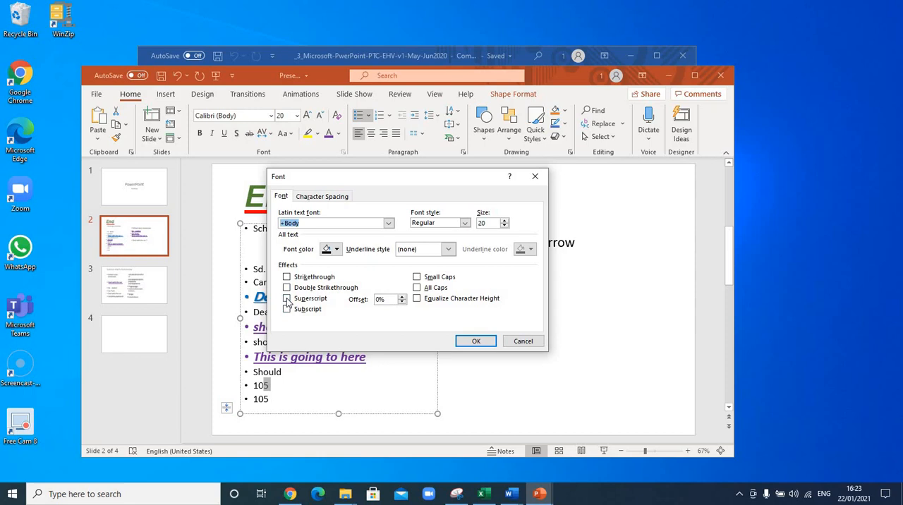
{"action": "left_click", "coordinate": [287, 299]}
{"action": "left_click", "coordinate": [477, 341]}
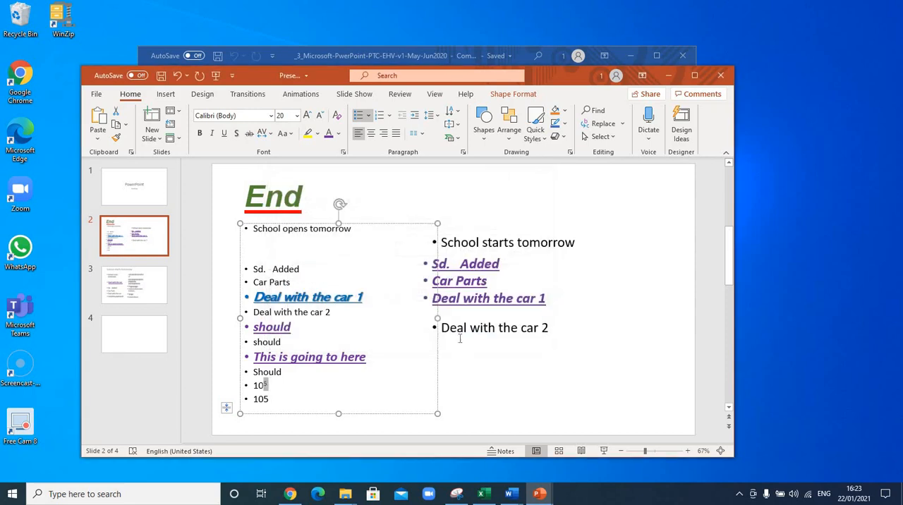
{"action": "left_click", "coordinate": [267, 388]}
{"action": "left_click", "coordinate": [420, 395]}
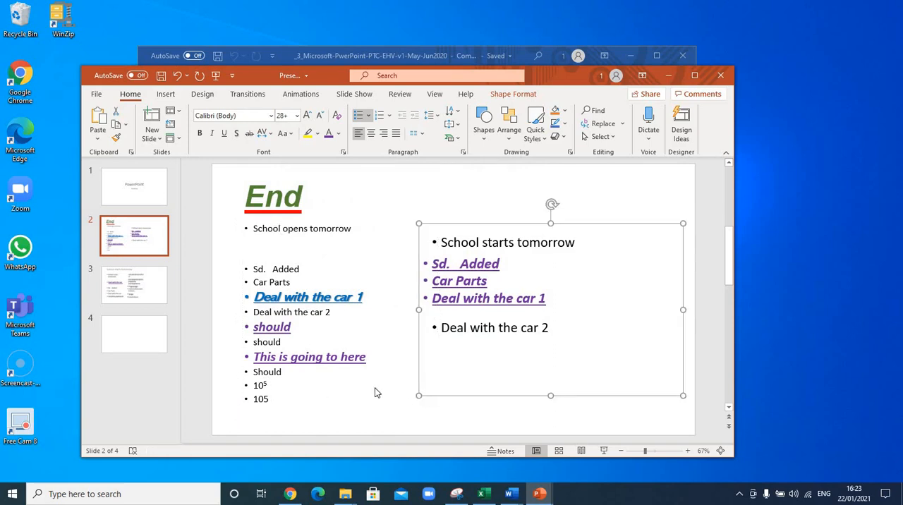
Step: Format the 5 in the second 105 bullet as subscript
{"action": "left_click", "coordinate": [270, 399]}
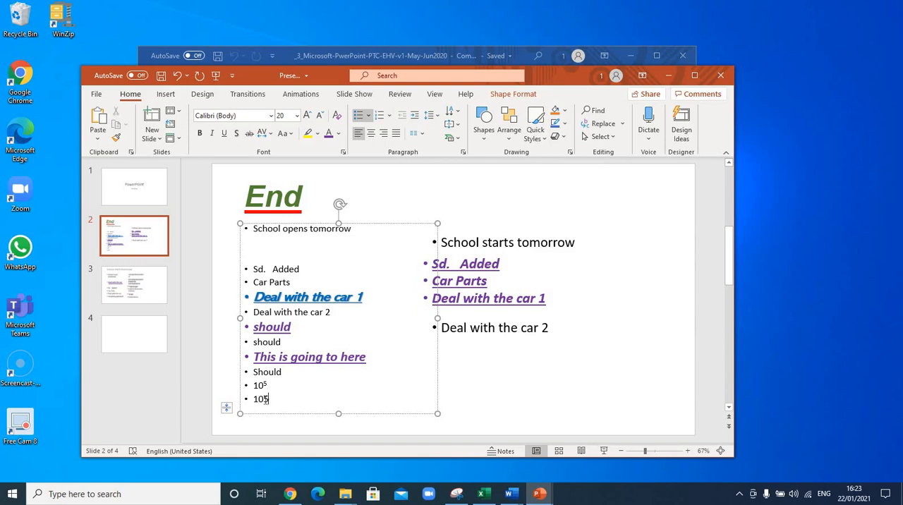
{"action": "left_click_drag", "start_coordinate": [264, 399], "coordinate": [283, 412]}
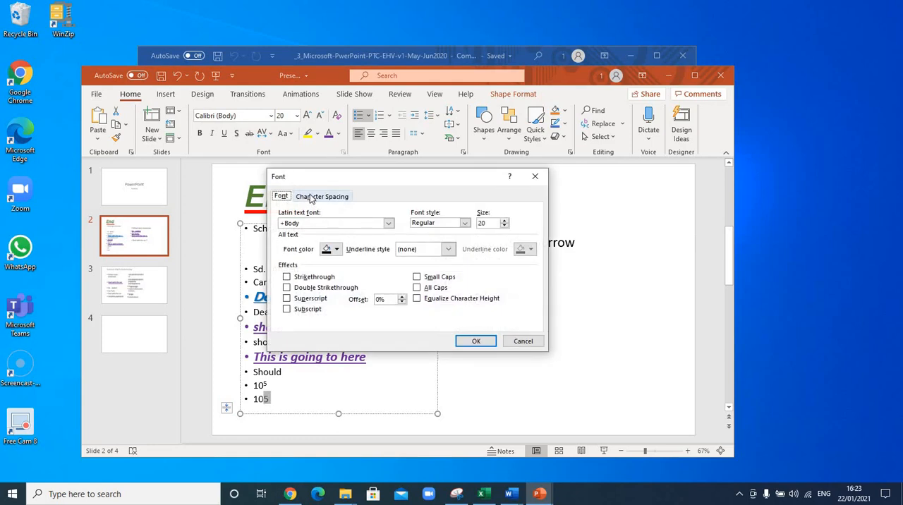
{"action": "left_click", "coordinate": [287, 310]}
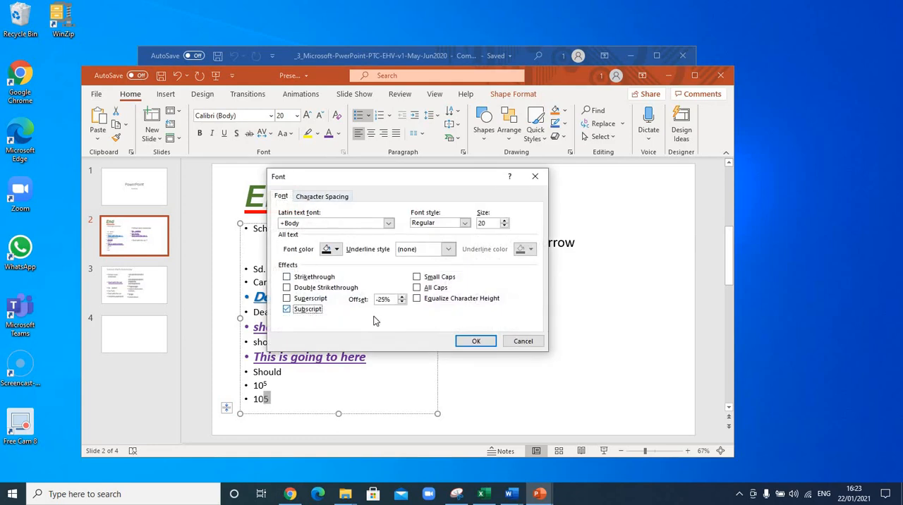
{"action": "left_click", "coordinate": [476, 342]}
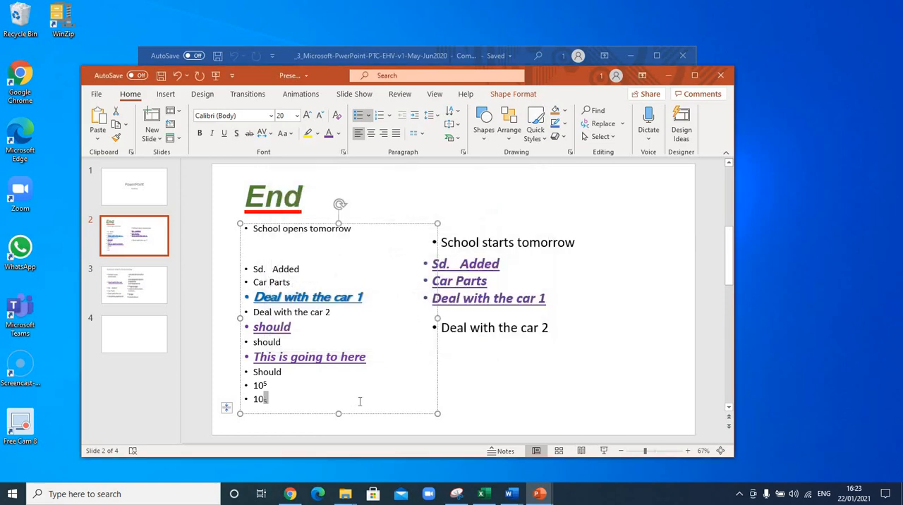
{"action": "left_click", "coordinate": [278, 395]}
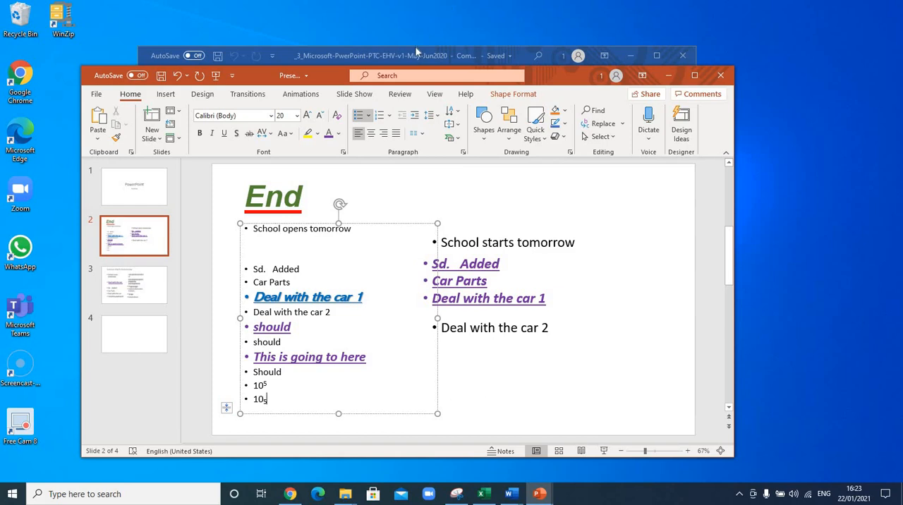
Step: Check the strikethrough topic in the Word outline, then return to PowerPoint and extend the first list's text box further downward
{"action": "left_click", "coordinate": [283, 47]}
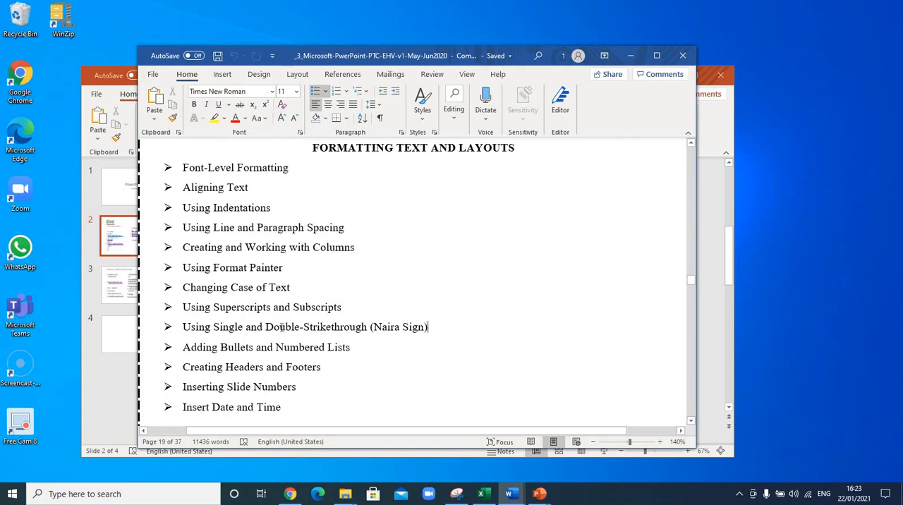
{"action": "left_click", "coordinate": [712, 247]}
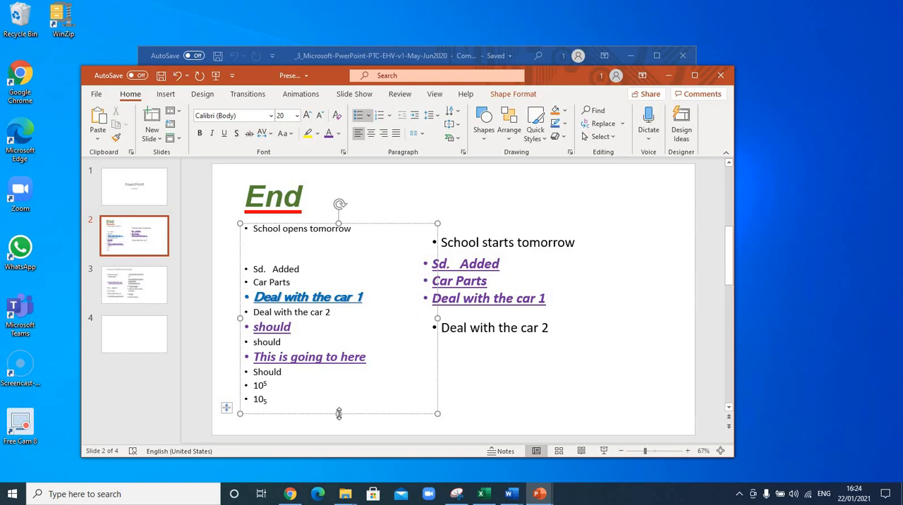
{"action": "left_click_drag", "start_coordinate": [339, 426], "coordinate": [343, 424]}
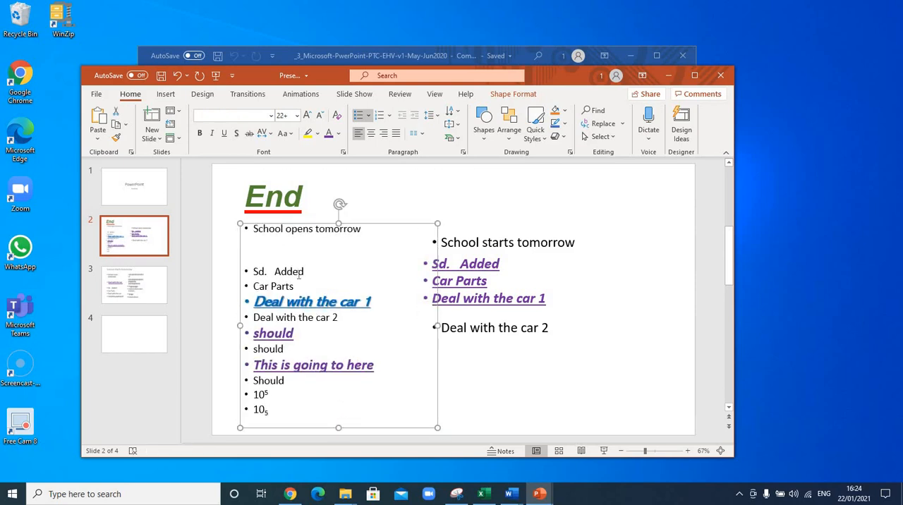
{"action": "left_click", "coordinate": [296, 250]}
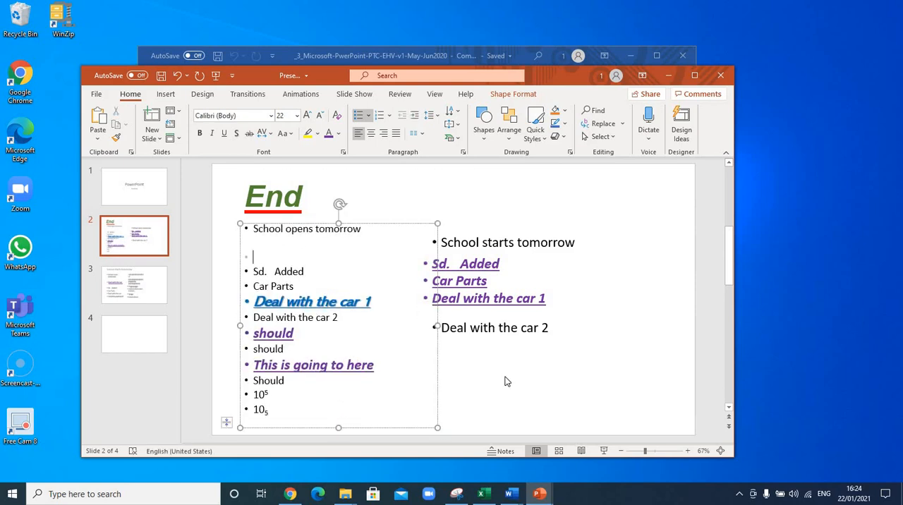
Step: Add two bullets containing the letter N below "Deal with the car 2" in slide 2's second list
{"action": "left_click", "coordinate": [555, 326]}
{"action": "key", "text": "Return"}
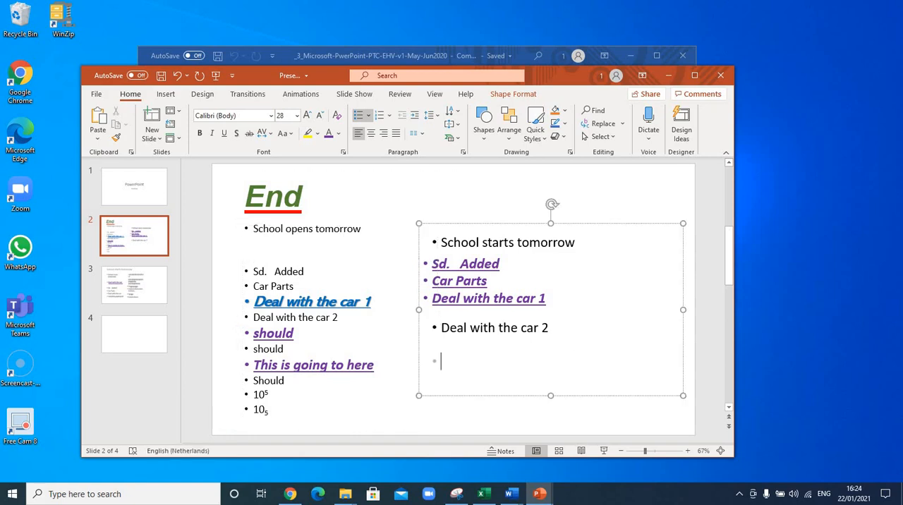
{"action": "type", "text": "N"}
{"action": "key", "text": "Return"}
{"action": "type", "text": "N"}
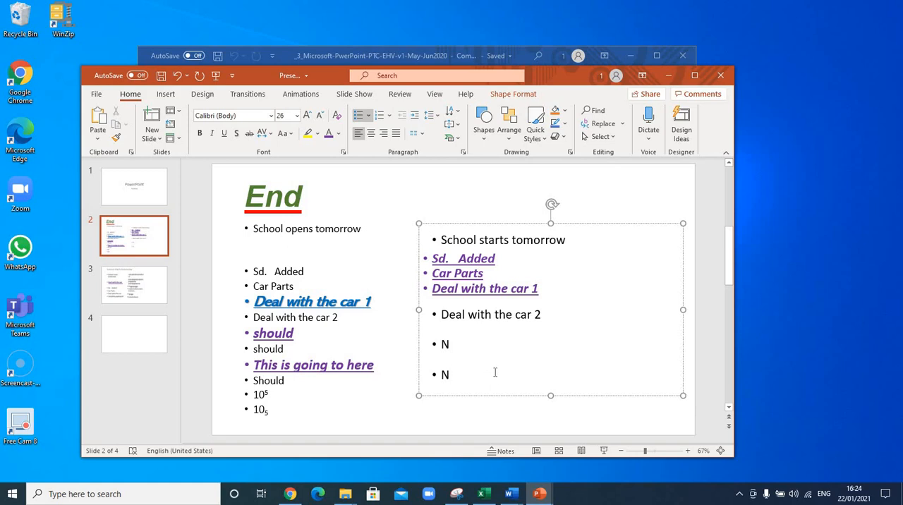
Step: Apply single strikethrough to the "Deal with the car 2" bullet in the second list
{"action": "left_click", "coordinate": [547, 314]}
{"action": "left_click_drag", "start_coordinate": [496, 315], "coordinate": [466, 327]}
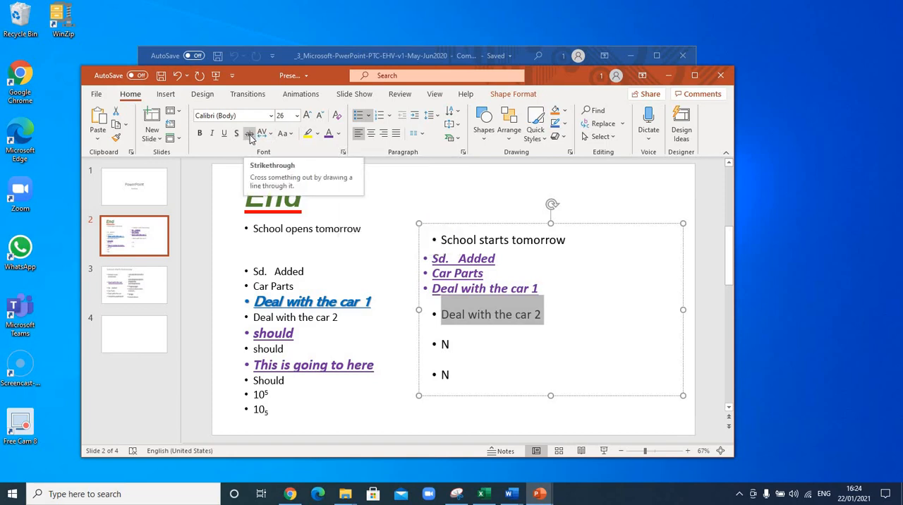
{"action": "left_click", "coordinate": [344, 153]}
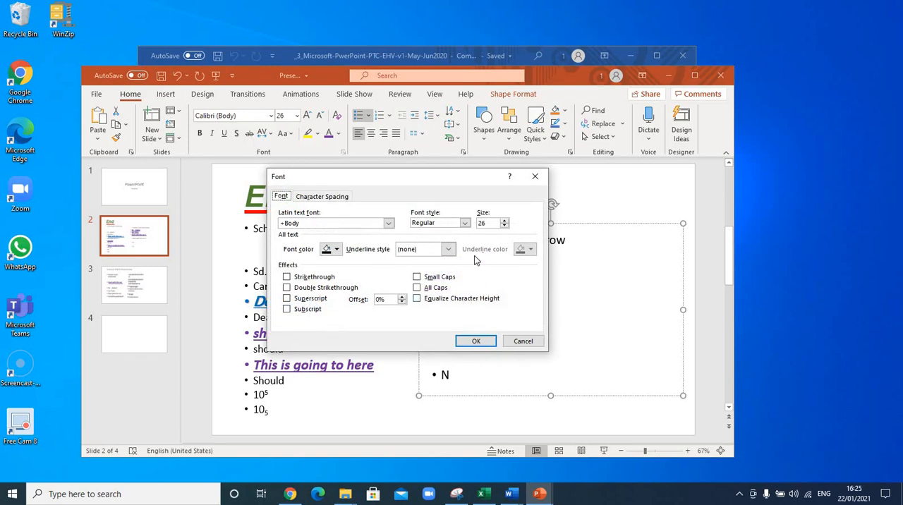
{"action": "left_click", "coordinate": [287, 277]}
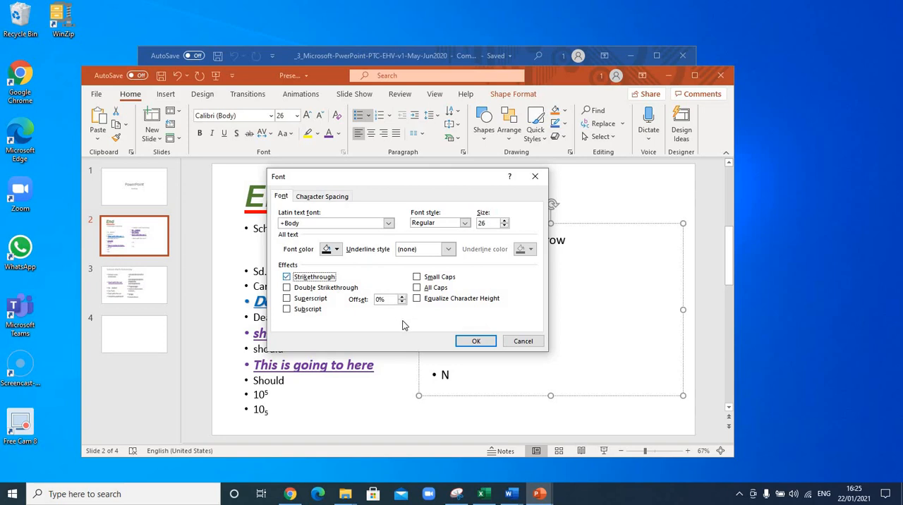
{"action": "left_click", "coordinate": [476, 342]}
{"action": "left_click", "coordinate": [496, 334]}
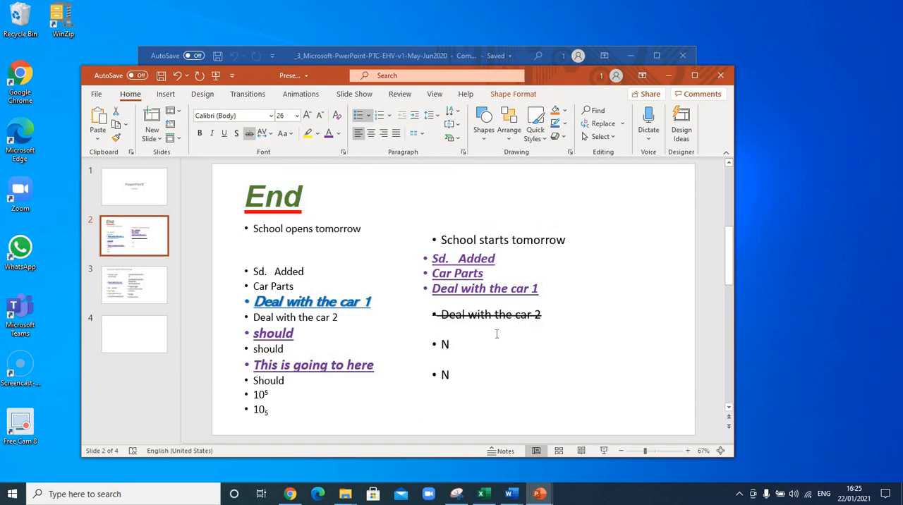
Step: Apply single strikethrough to the first N bullet below "Deal with the car 2" in the second list
{"action": "left_click", "coordinate": [456, 345]}
{"action": "double_click", "coordinate": [457, 345]}
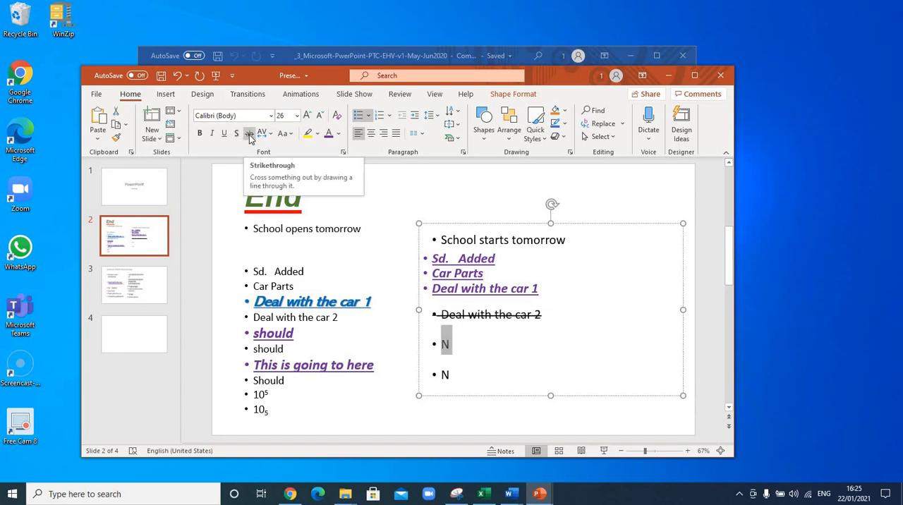
{"action": "left_click", "coordinate": [249, 136]}
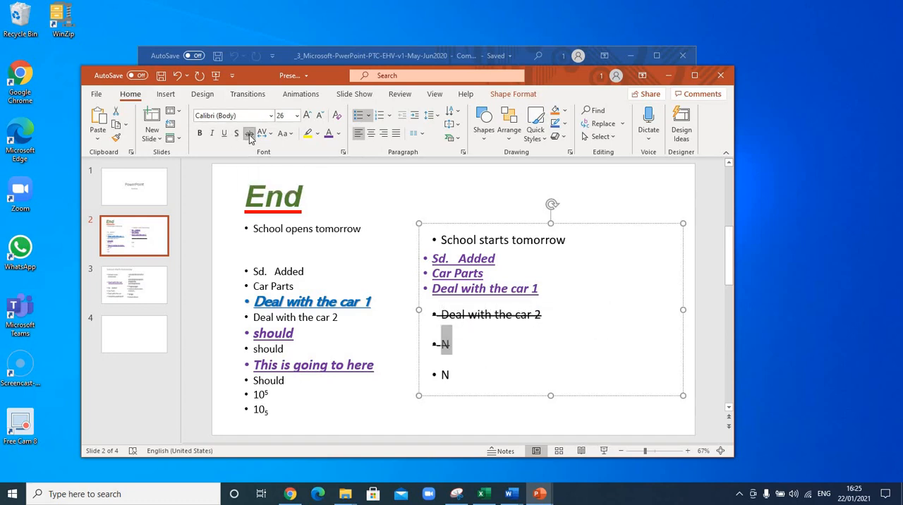
{"action": "key", "text": "Right"}
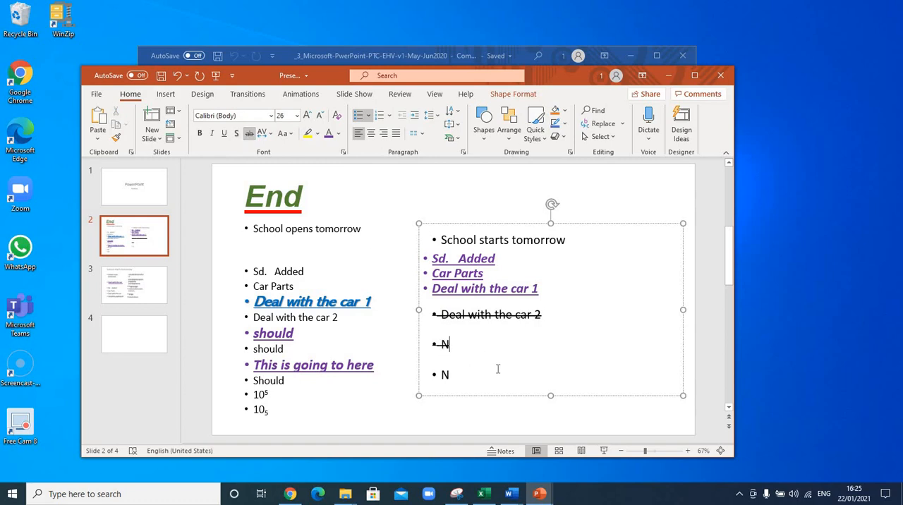
Step: Add space before the N in the second list's last bullet and apply double strikethrough to that N
{"action": "left_click", "coordinate": [443, 374]}
{"action": "double_click", "coordinate": [452, 374]}
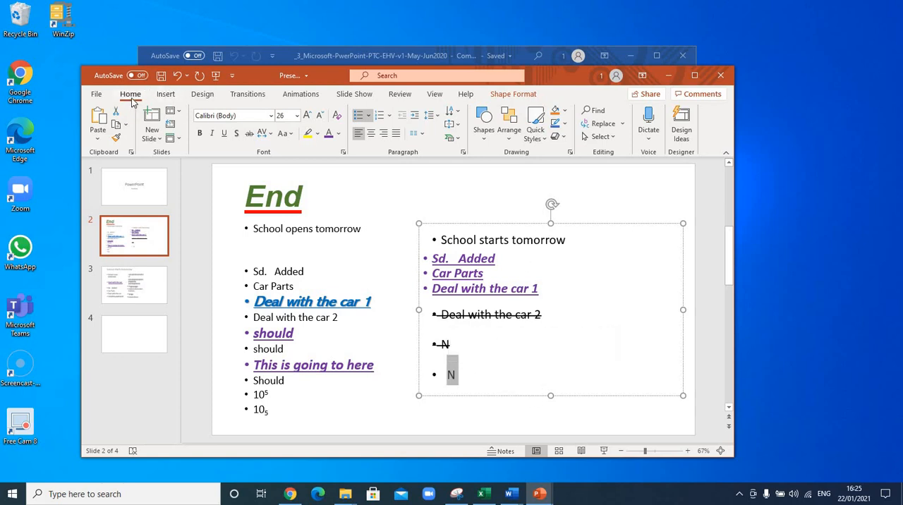
{"action": "left_click", "coordinate": [343, 155]}
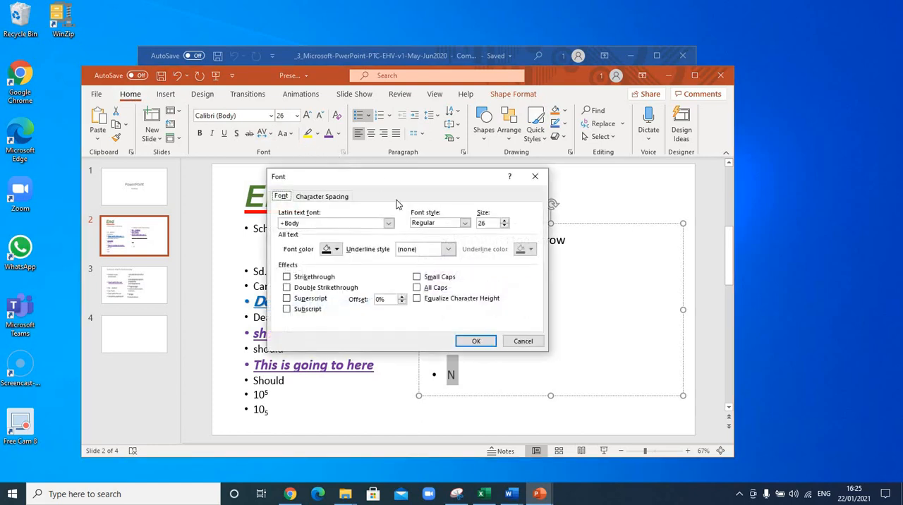
{"action": "left_click", "coordinate": [286, 288]}
{"action": "left_click", "coordinate": [469, 342]}
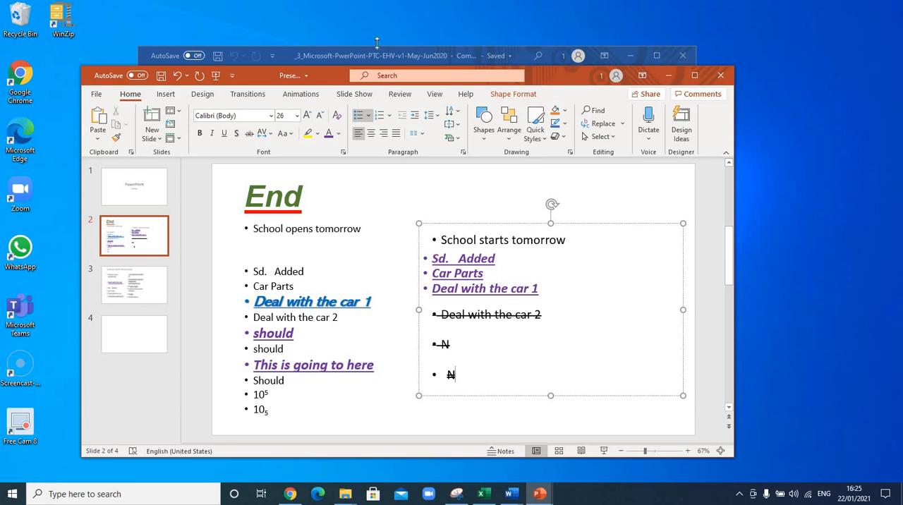
Step: Check the topic after strikethrough in the Word outline, then return to PowerPoint and look over slides 3 and 2
{"action": "left_click", "coordinate": [296, 55]}
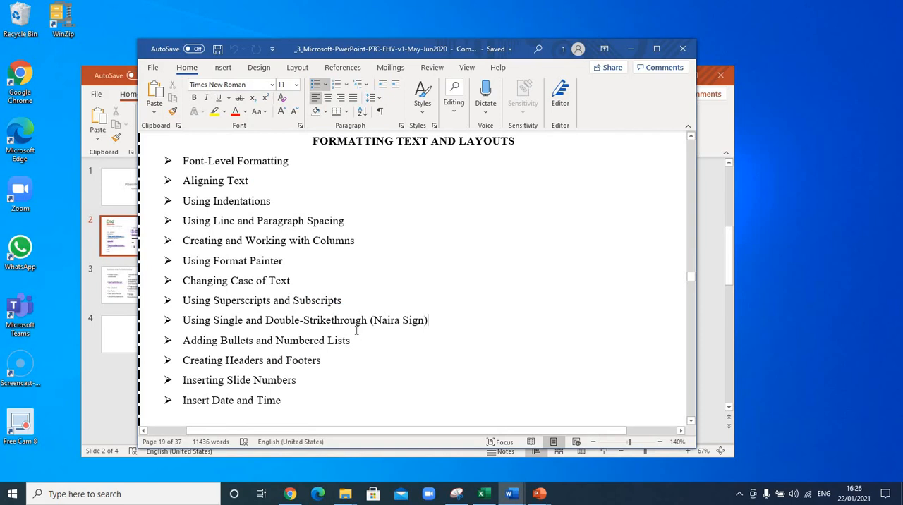
{"action": "left_click", "coordinate": [704, 328]}
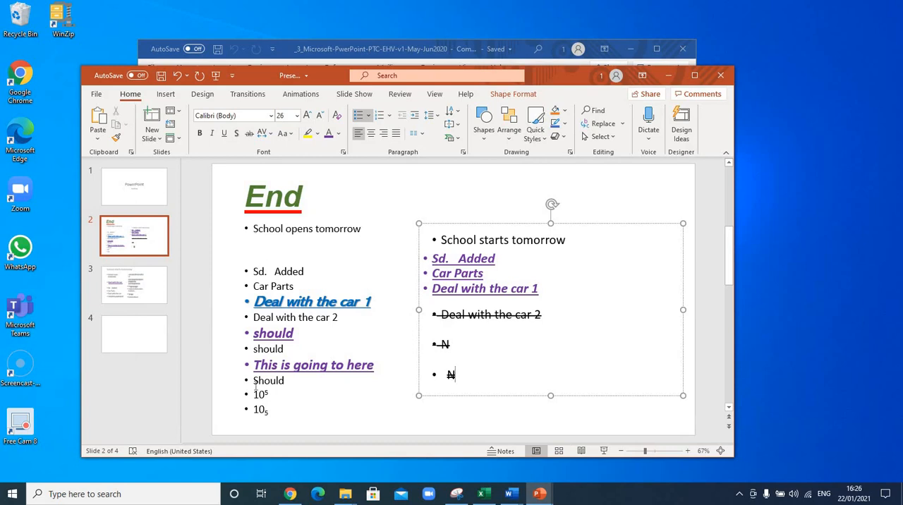
{"action": "left_click", "coordinate": [136, 289]}
{"action": "left_click", "coordinate": [132, 248]}
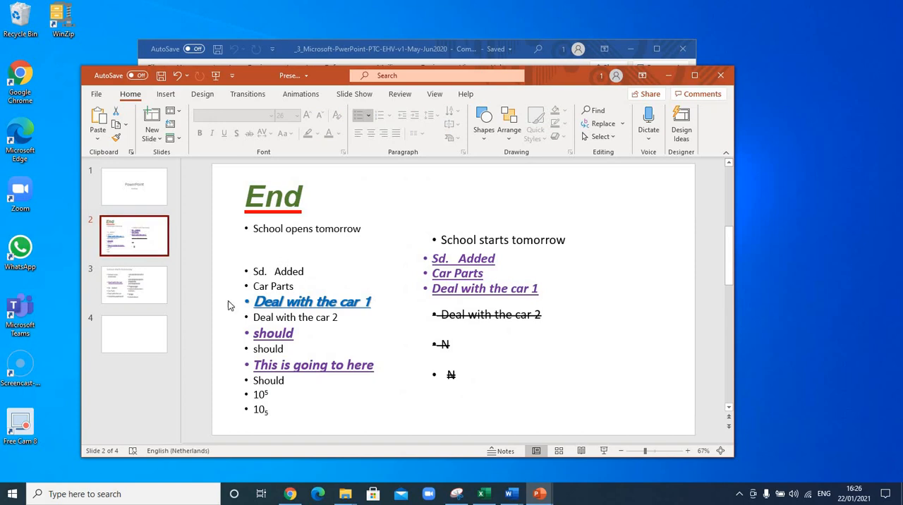
Step: On slide 4, remove the bullet from the content placeholder and enter the sample lines "Sshshs" and "shshs"
{"action": "left_click", "coordinate": [148, 334]}
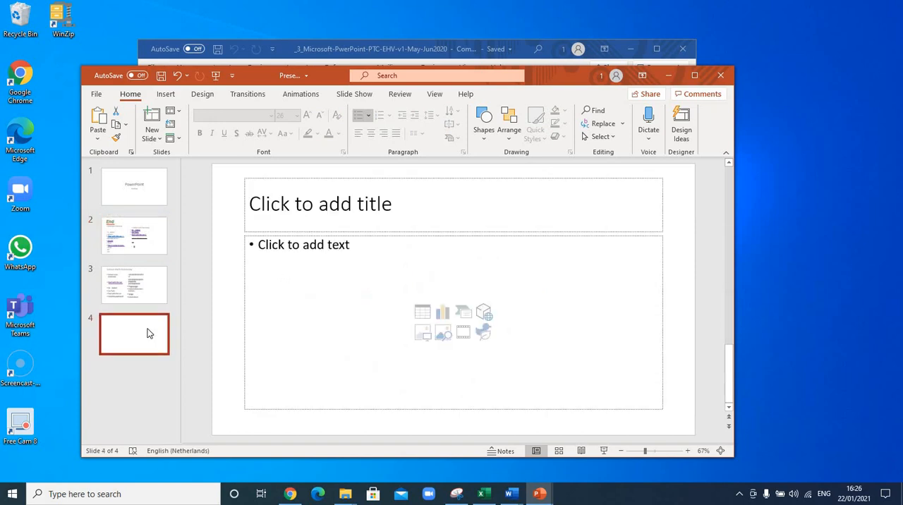
{"action": "left_click", "coordinate": [267, 250]}
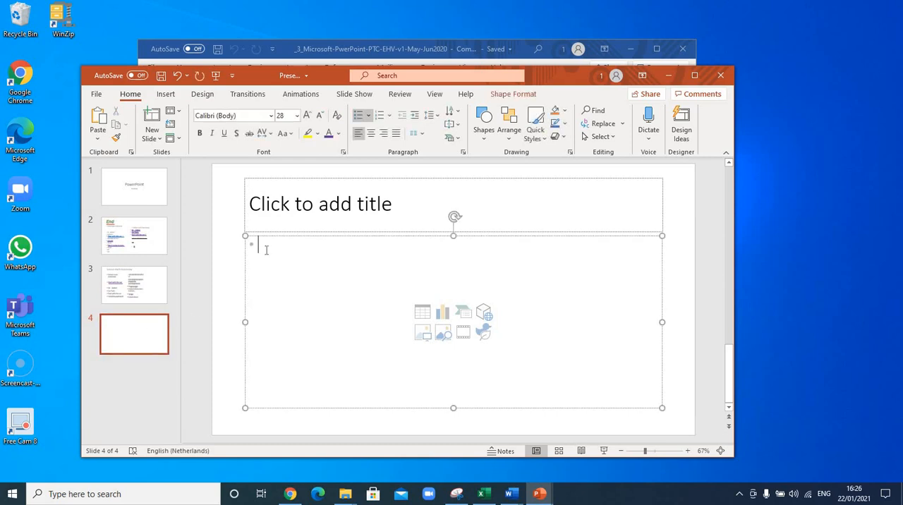
{"action": "type", "text": "sshshs"}
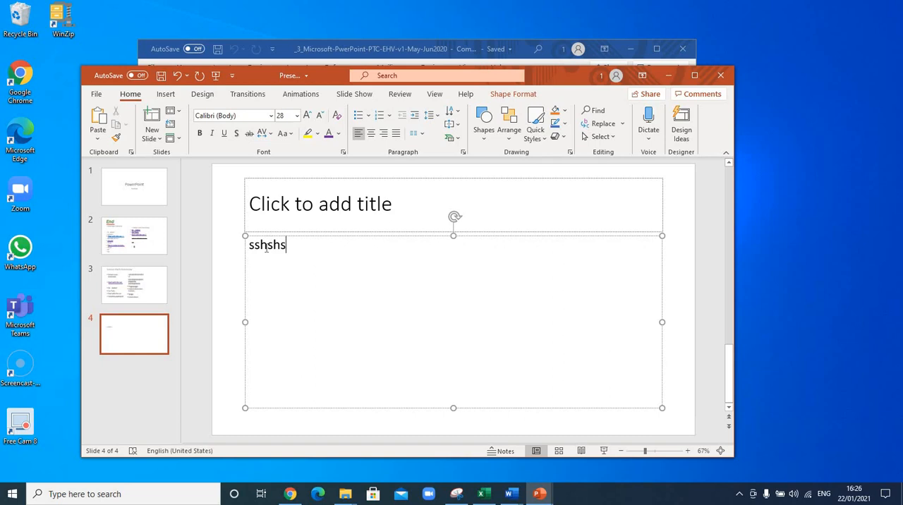
{"action": "key", "text": "Return"}
{"action": "type", "text": "shshs"}
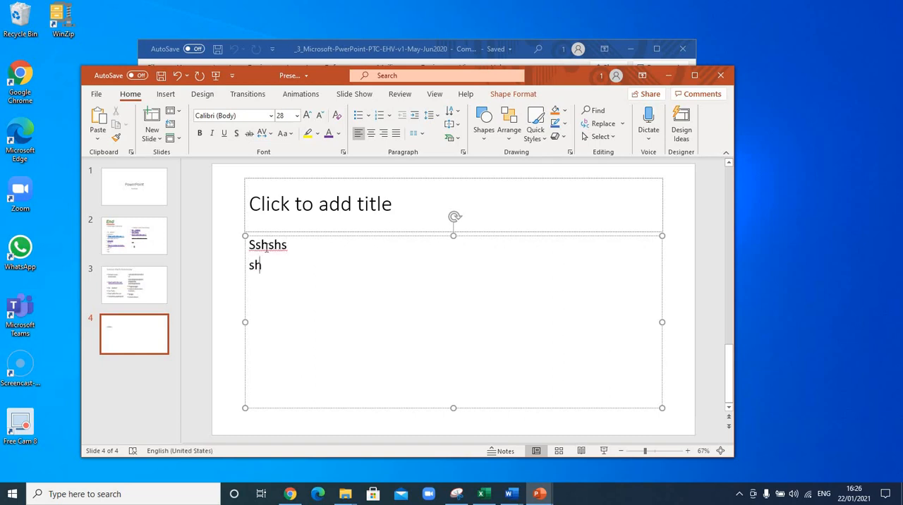